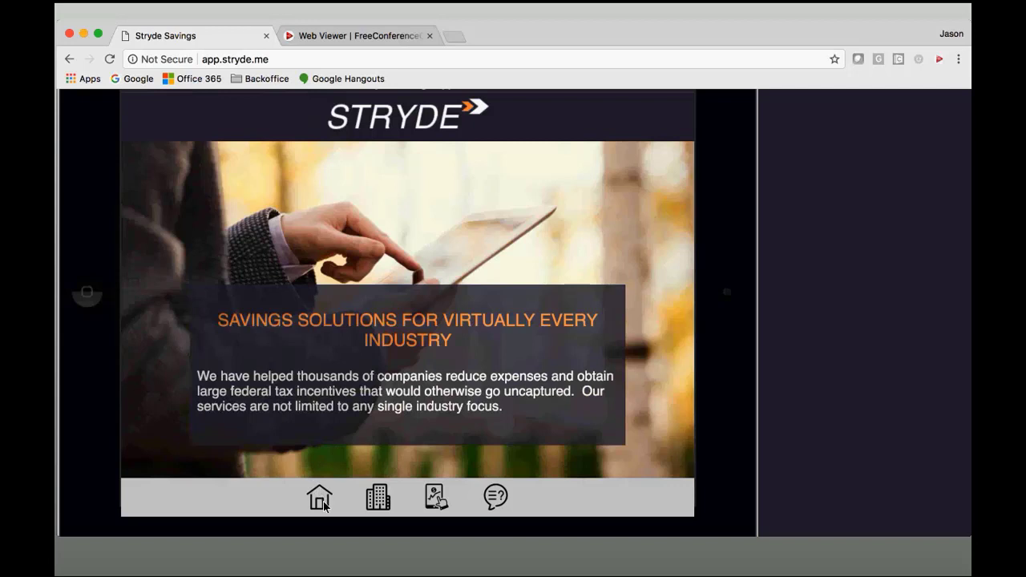
Open the industries gallery and look through the served industries from Hotels down to Online Retailers
{"action": "left_click", "coordinate": [379, 502]}
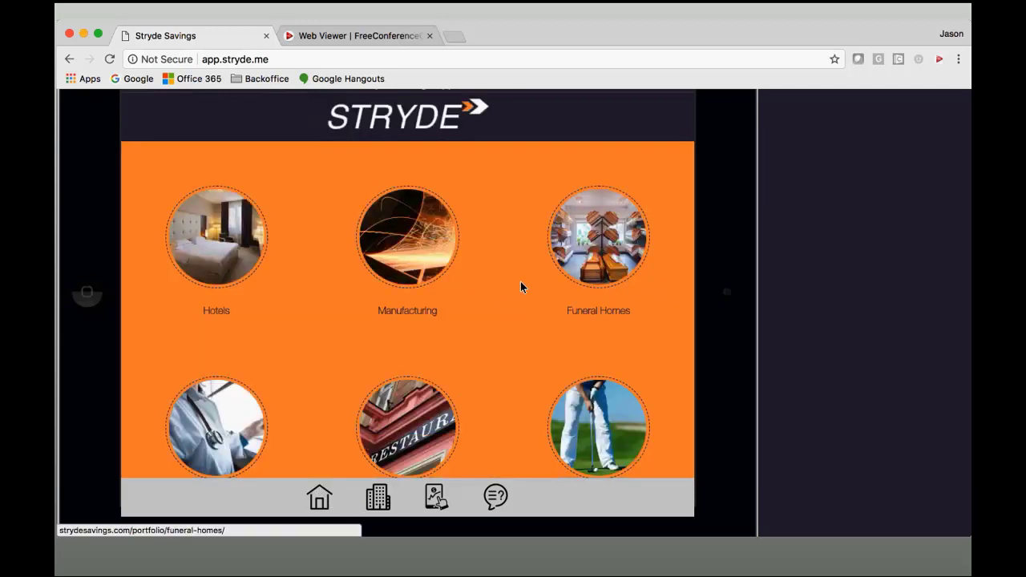
{"action": "scroll", "coordinate": [520, 287], "scroll_direction": "down", "scroll_amount": 10}
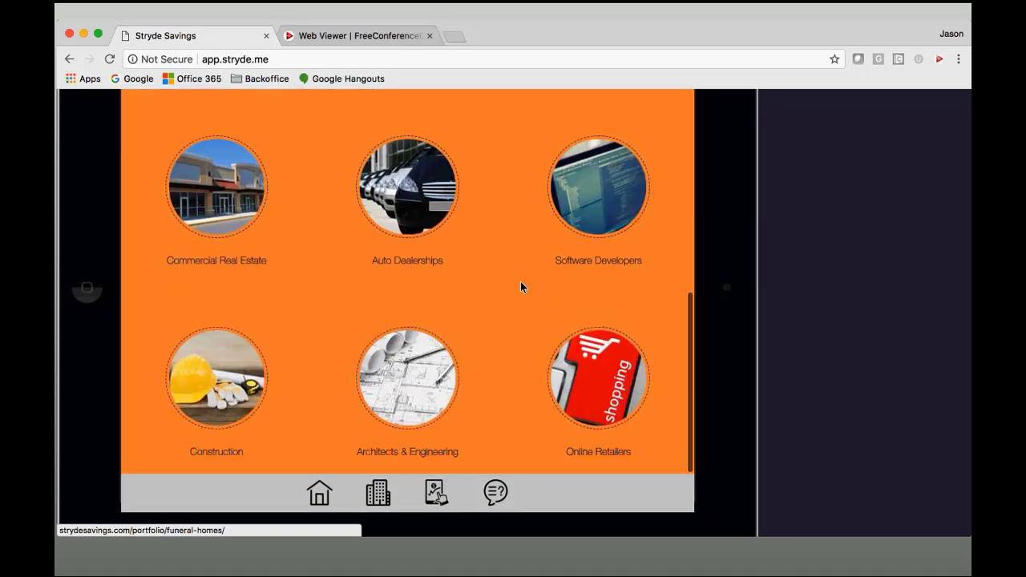
{"action": "scroll", "coordinate": [520, 282], "scroll_direction": "up", "scroll_amount": 10}
{"action": "scroll", "coordinate": [520, 282], "scroll_direction": "down", "scroll_amount": 2}
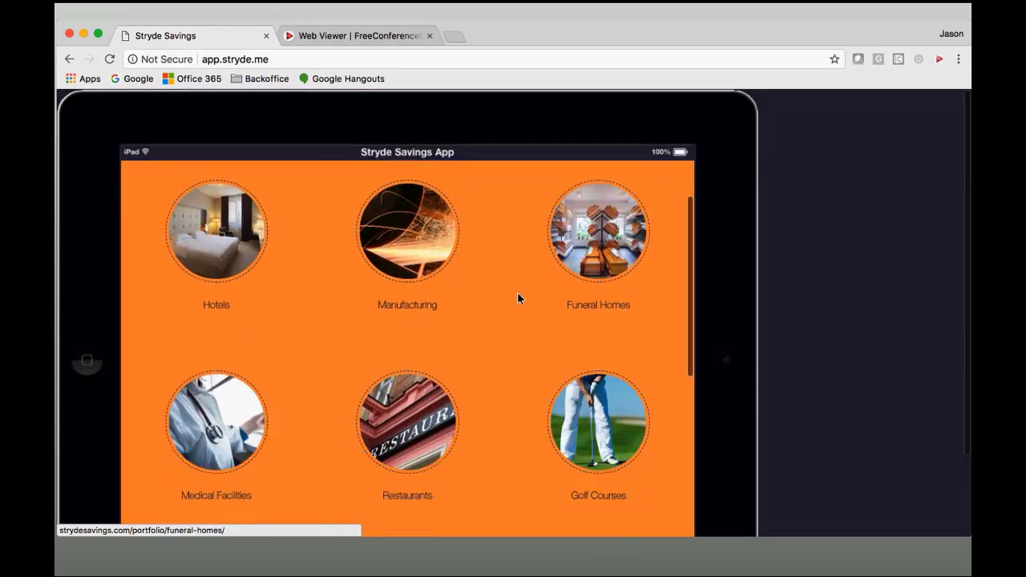
{"action": "scroll", "coordinate": [421, 408], "scroll_direction": "down", "scroll_amount": 5}
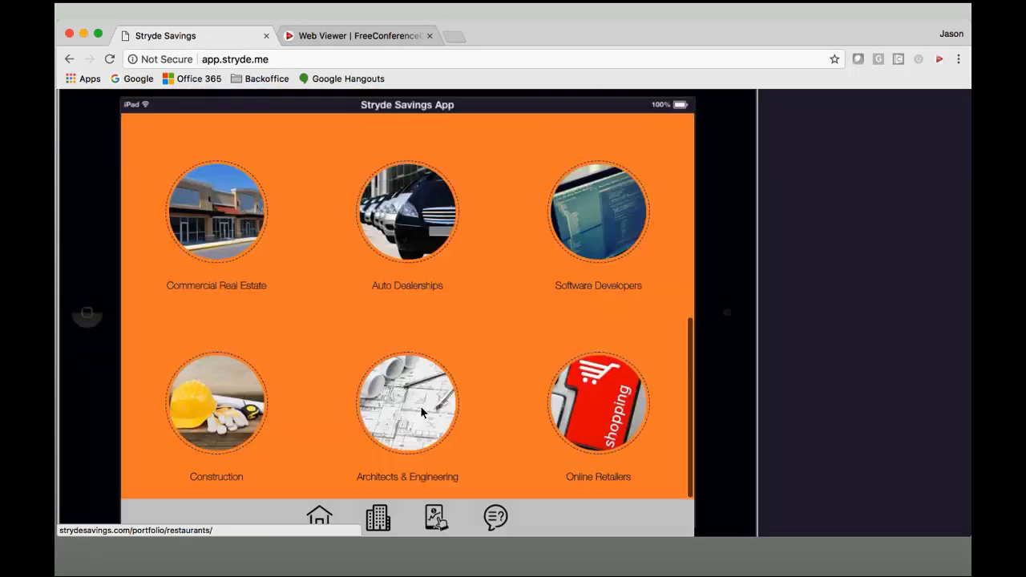
Open the client presentation section, pick Aether Consulting Inc, and run the presentation as In Person with Client
{"action": "left_click", "coordinate": [433, 466]}
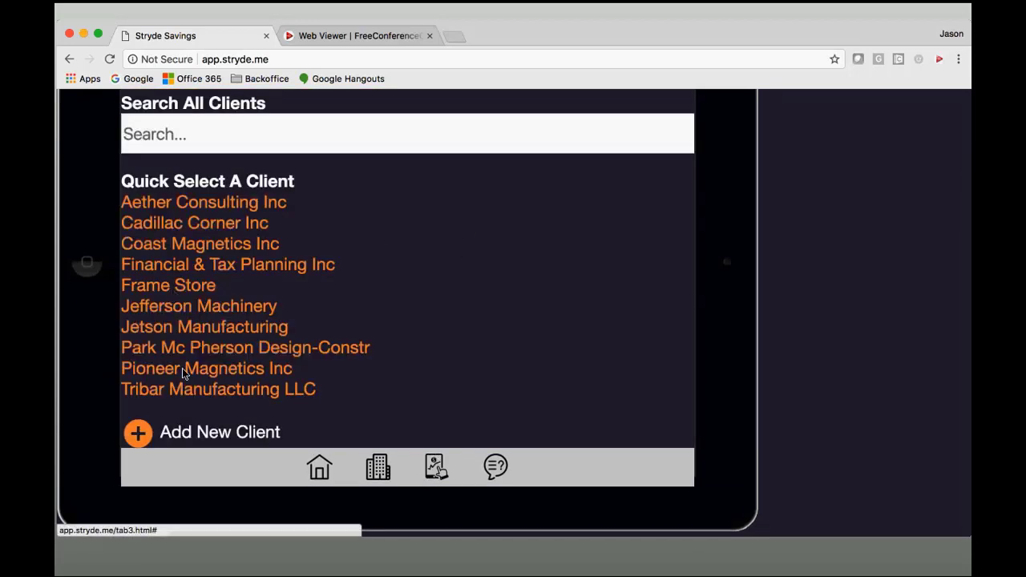
{"action": "left_click", "coordinate": [186, 208]}
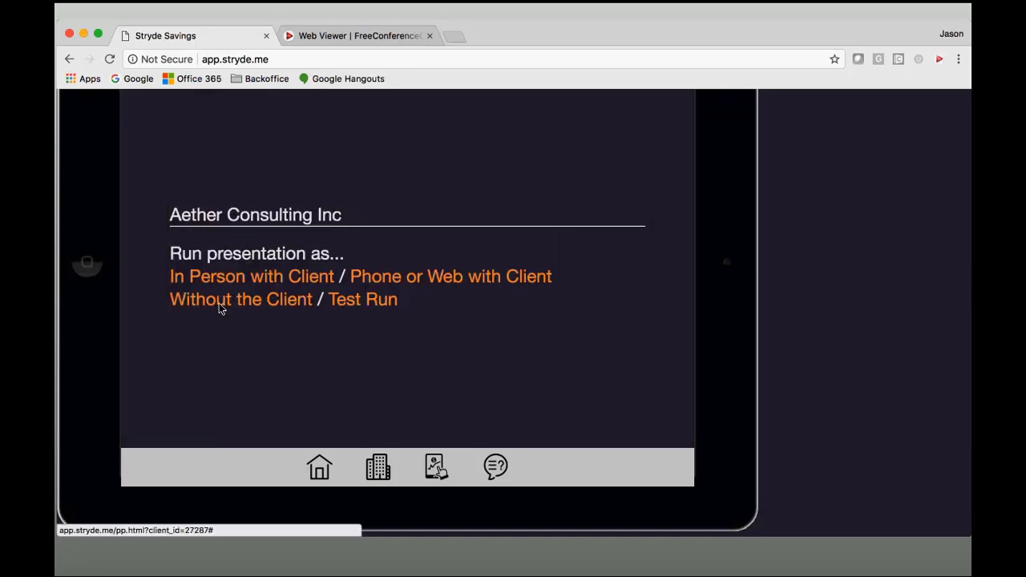
{"action": "left_click", "coordinate": [221, 278]}
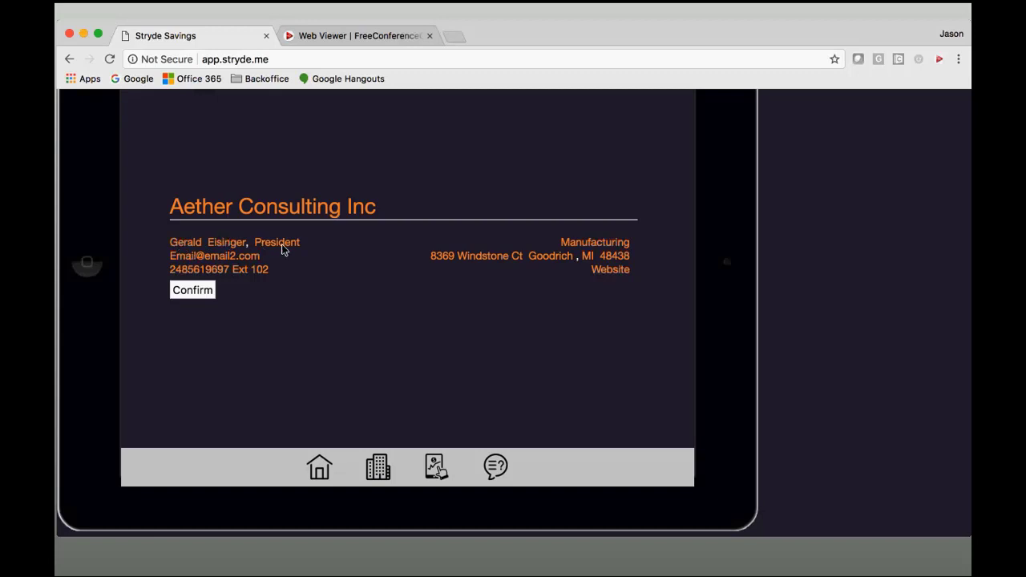
Choose Manufacturing as the industry for Aether Consulting Inc and confirm the client's details
{"action": "left_click", "coordinate": [597, 243]}
{"action": "left_click", "coordinate": [625, 243]}
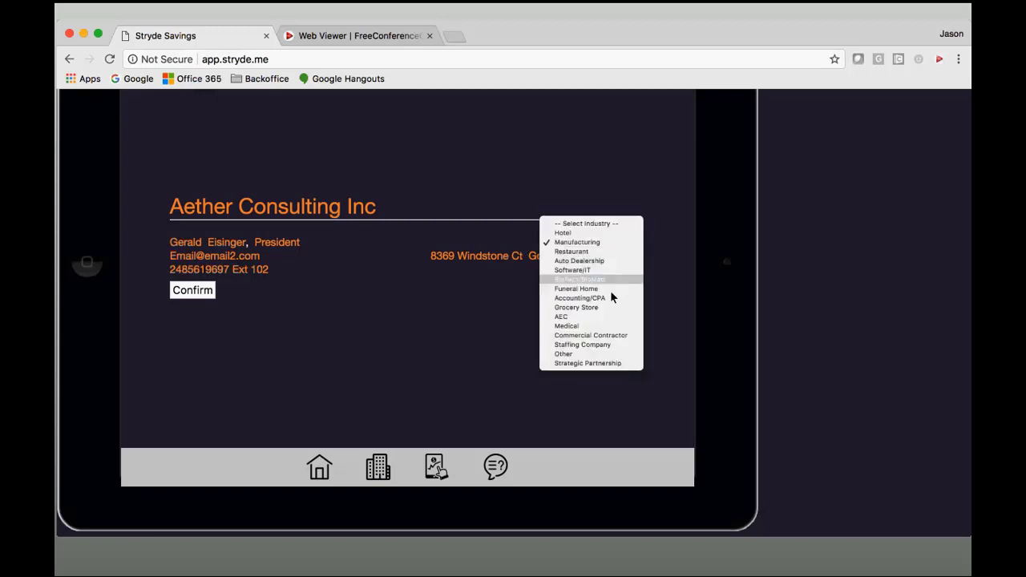
{"action": "left_click", "coordinate": [588, 241]}
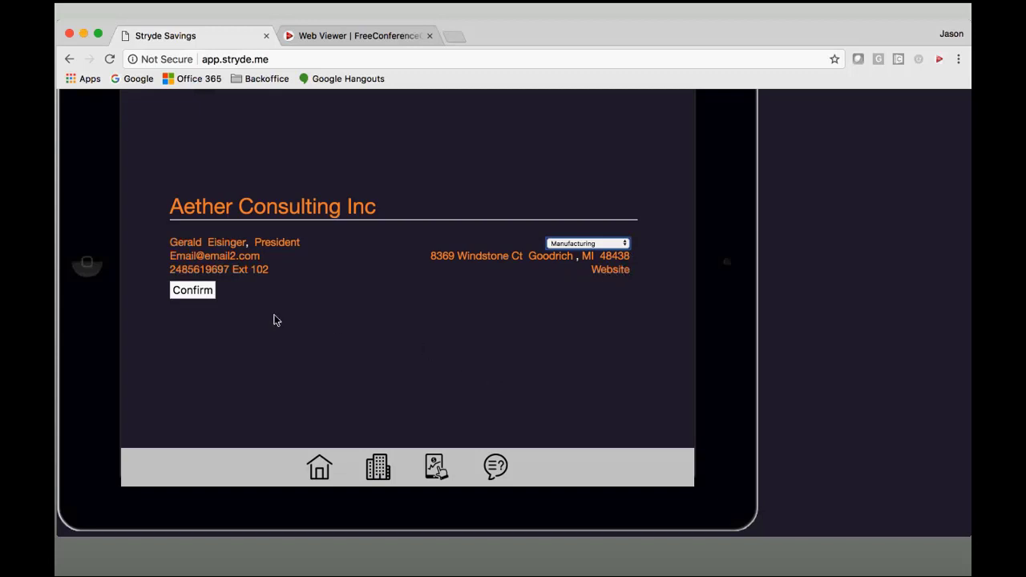
{"action": "left_click", "coordinate": [196, 296]}
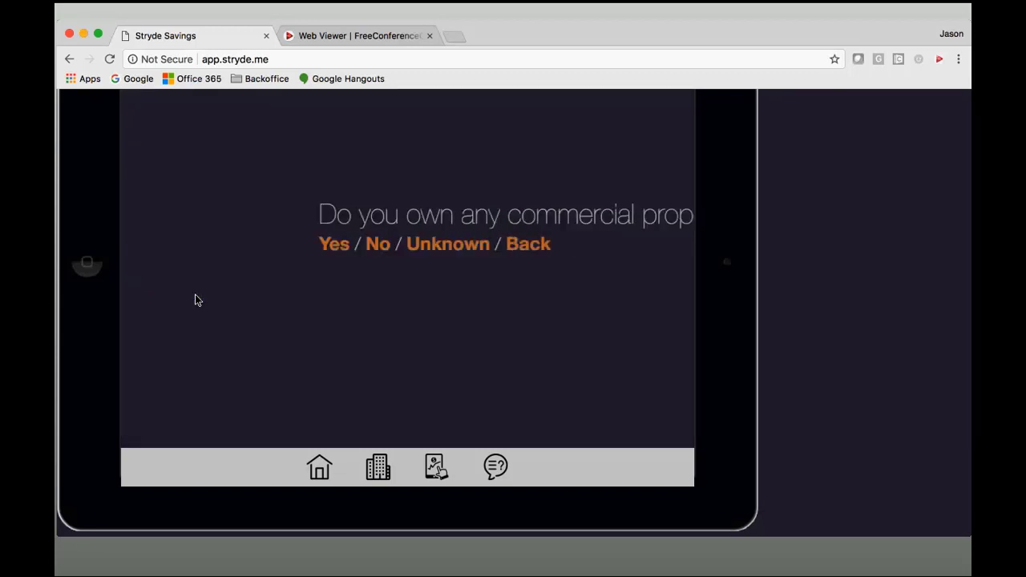
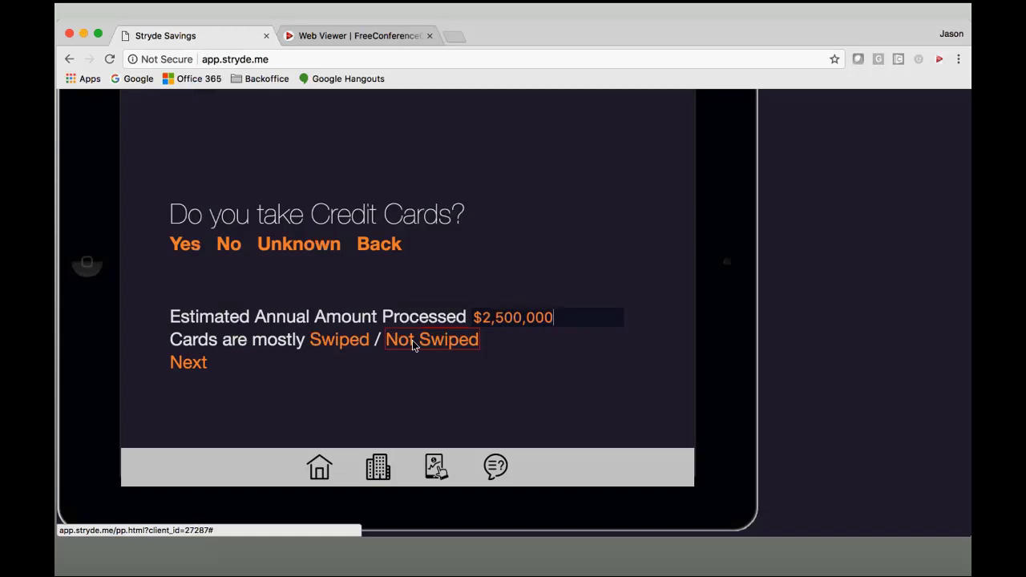
Continue past the credit card question, then answer Yes for waste or recycling and submit a monthly expense of $500
{"action": "left_click", "coordinate": [197, 368]}
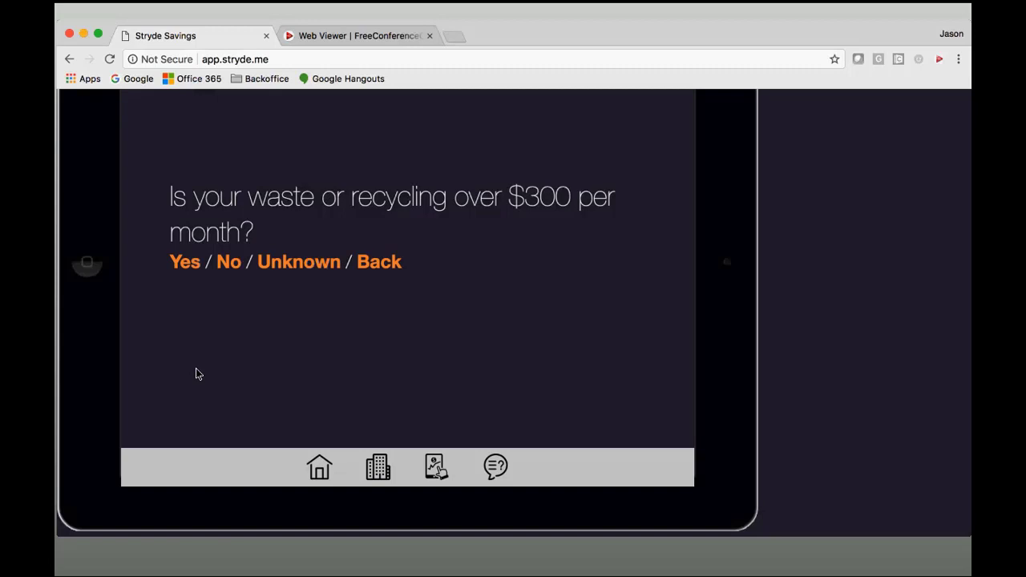
{"action": "left_click", "coordinate": [190, 272]}
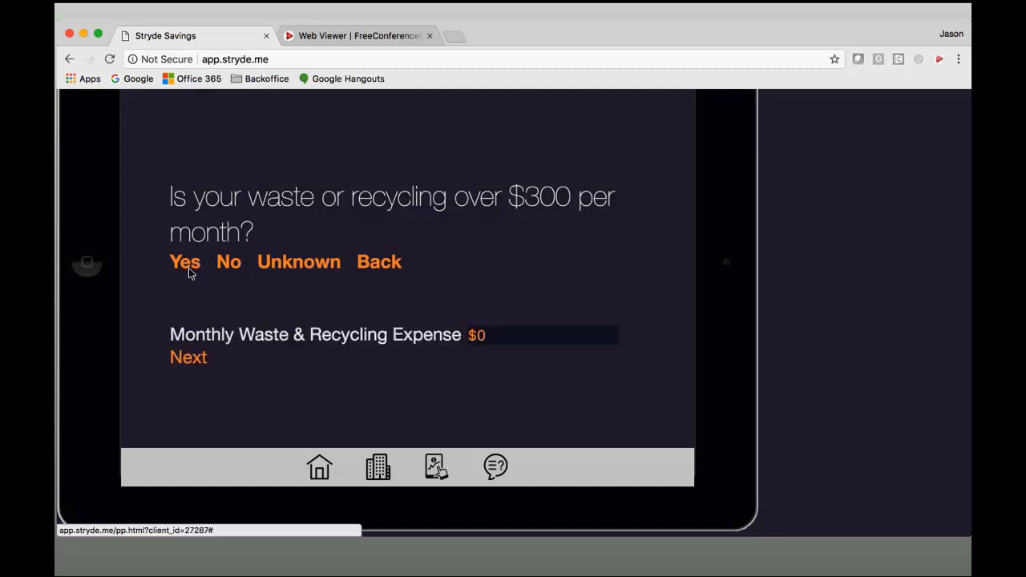
{"action": "left_click", "coordinate": [484, 343]}
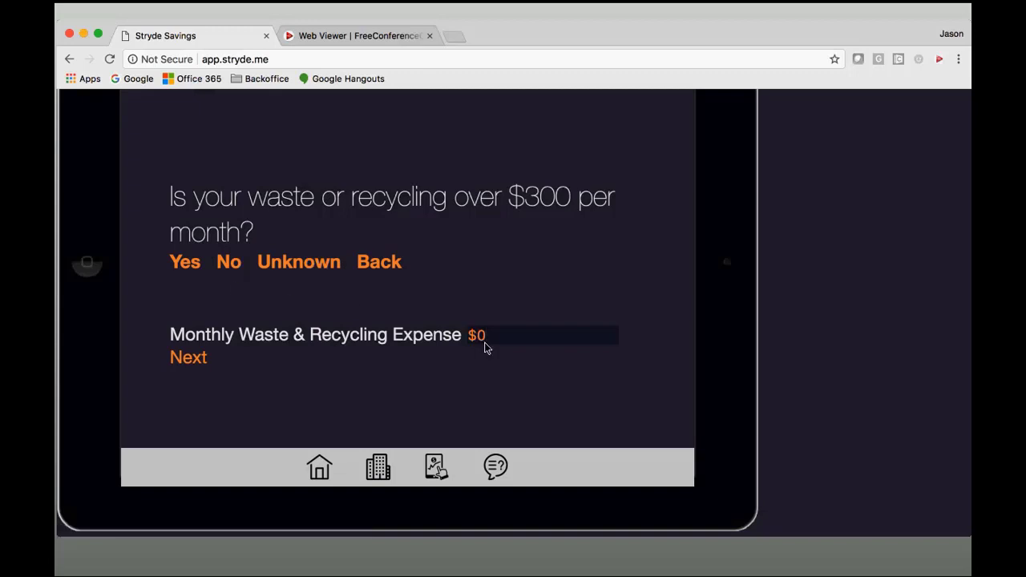
{"action": "type", "text": "500"}
{"action": "left_click", "coordinate": [205, 359]}
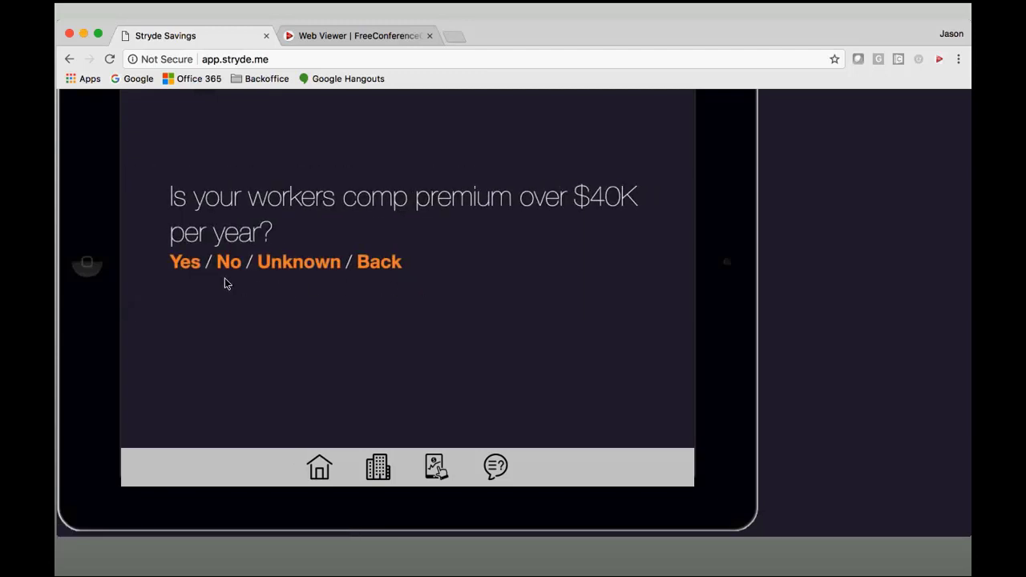
Answer Yes to the workers comp question, set the annual premium to $120,000, and continue to the savings summary
{"action": "left_click", "coordinate": [188, 271]}
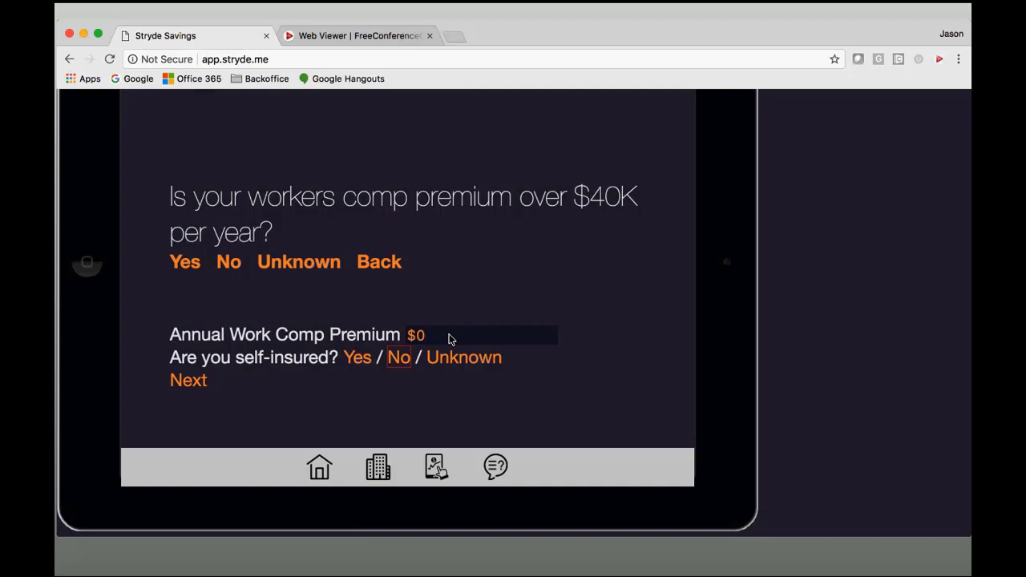
{"action": "type", "text": "1,200,000"}
{"action": "key", "text": "BackSpace"}
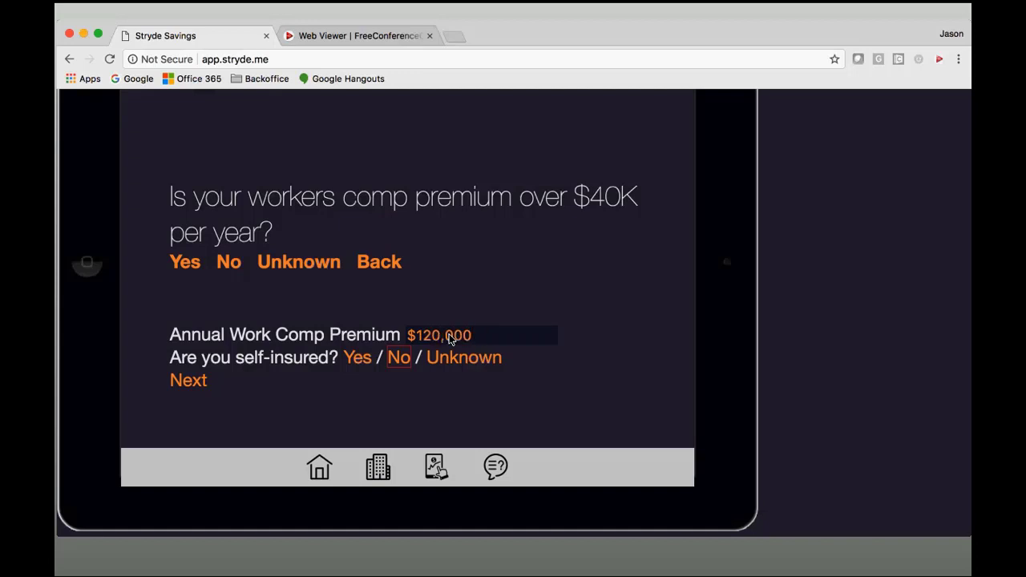
{"action": "left_click", "coordinate": [189, 388]}
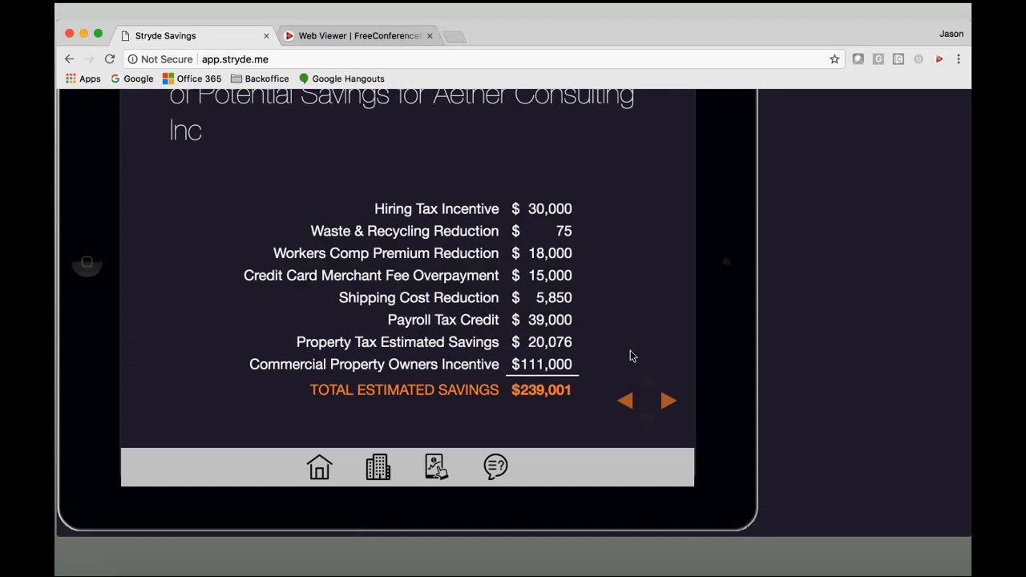
Return to the workers comp question, set the annual premium to $1,200,000, and recalculate the savings summary
{"action": "left_click", "coordinate": [631, 403]}
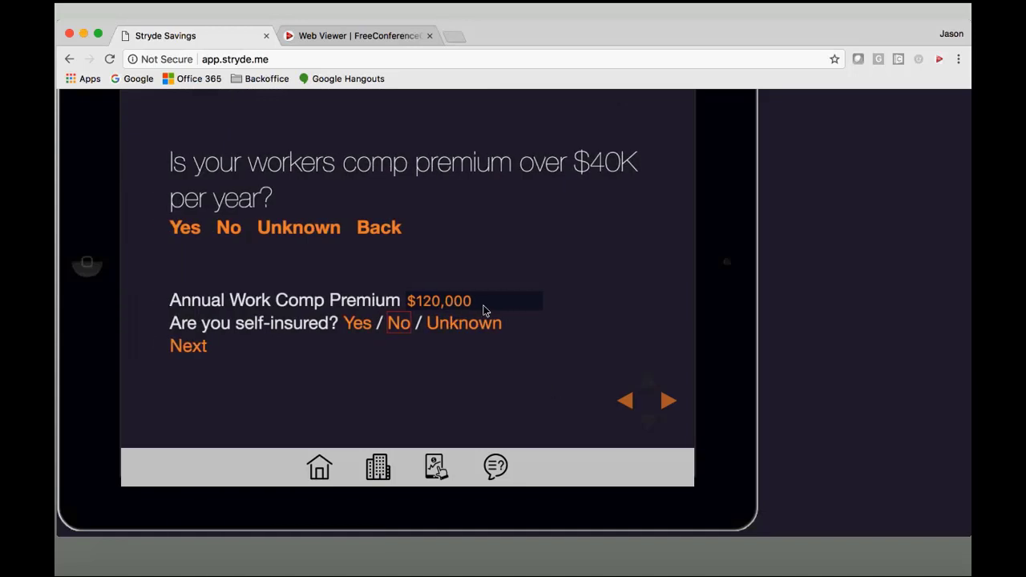
{"action": "left_click", "coordinate": [484, 308]}
{"action": "key", "text": "BackSpace"}
{"action": "key", "text": "BackSpace"}
{"action": "key", "text": "BackSpace"}
{"action": "key", "text": "BackSpace"}
{"action": "key", "text": "BackSpace"}
{"action": "key", "text": "BackSpace"}
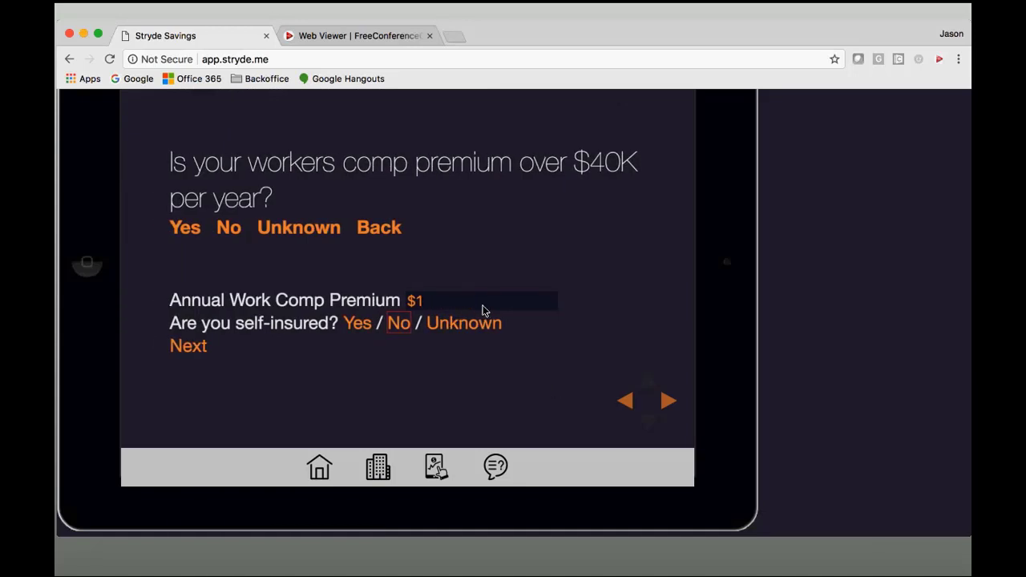
{"action": "type", "text": "200,000"}
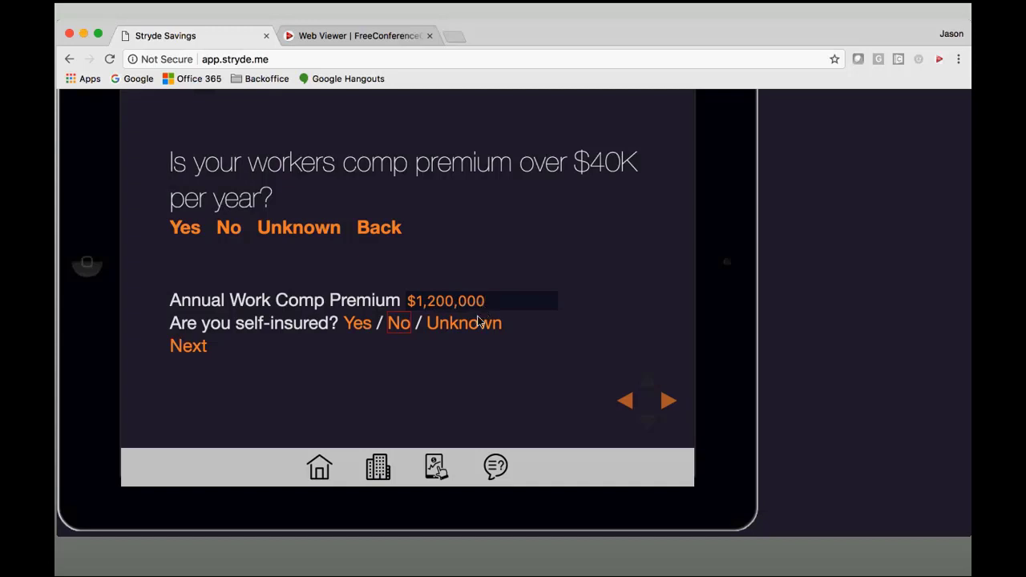
{"action": "left_click", "coordinate": [192, 348]}
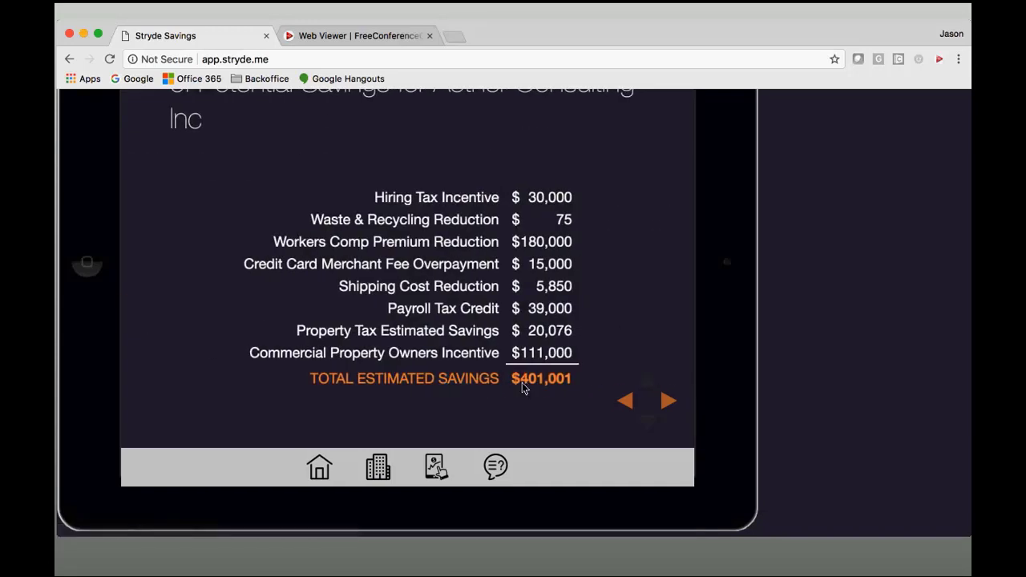
Go back to the workers comp question, set the annual premium to $120,000, and recalculate the savings summary
{"action": "left_click", "coordinate": [624, 401]}
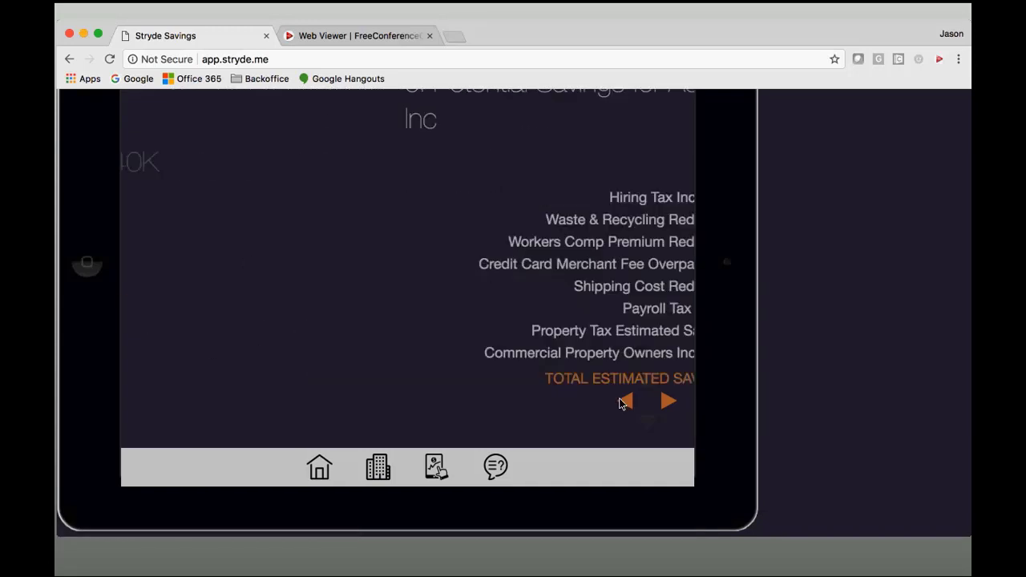
{"action": "left_click", "coordinate": [489, 301]}
{"action": "key", "text": "BackSpace"}
{"action": "key", "text": "BackSpace"}
{"action": "key", "text": "BackSpace"}
{"action": "key", "text": "BackSpace"}
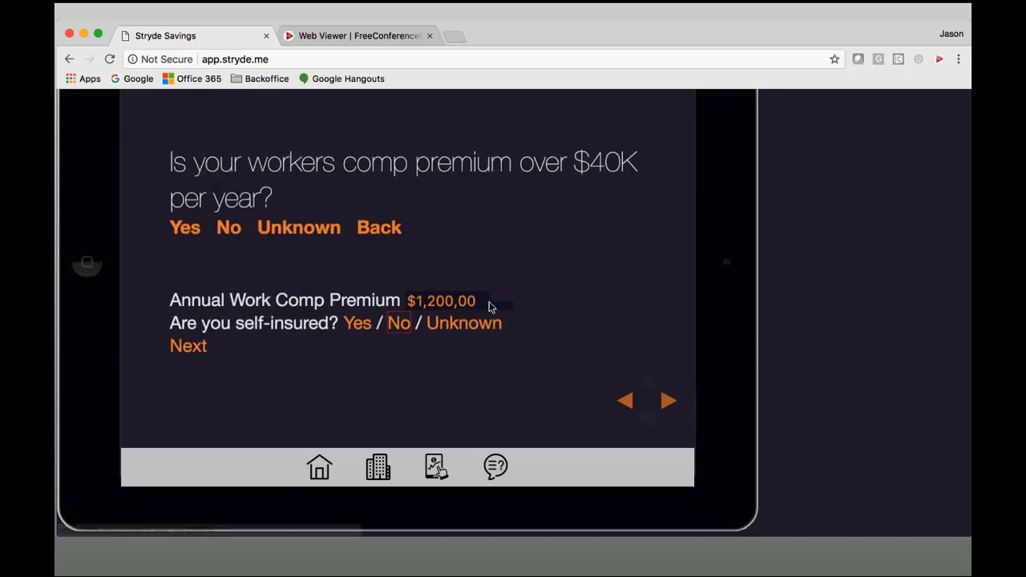
{"action": "type", "text": "000"}
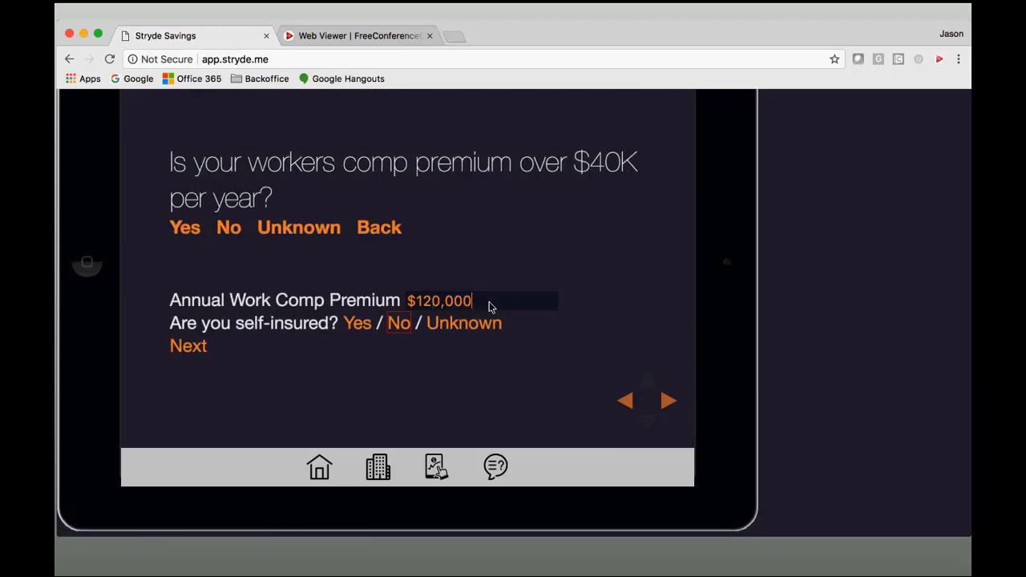
{"action": "left_click", "coordinate": [194, 349]}
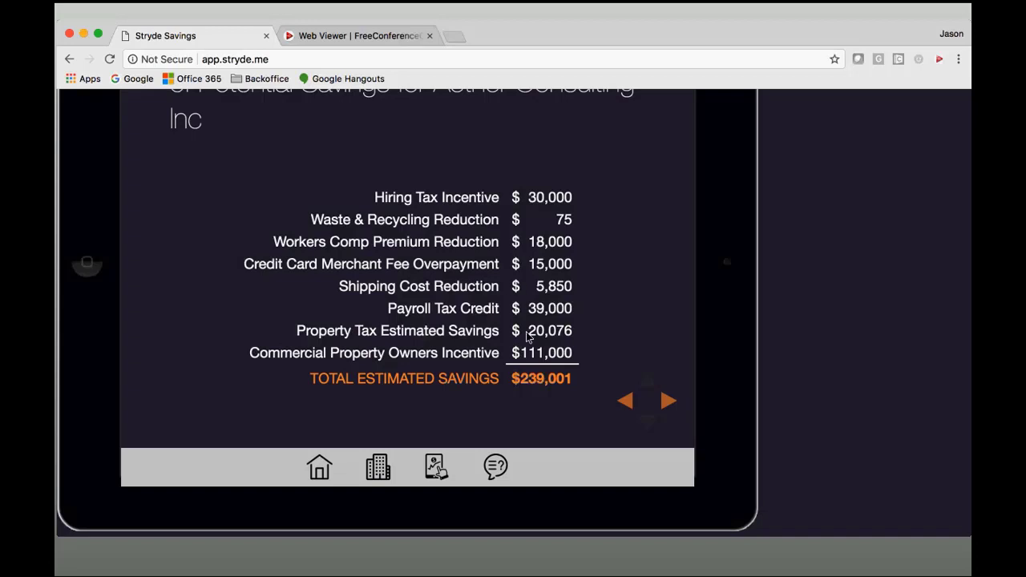
Open the Property Tax savings page and highlight its service summary, performance overview and fees text in turn
{"action": "left_click", "coordinate": [665, 403]}
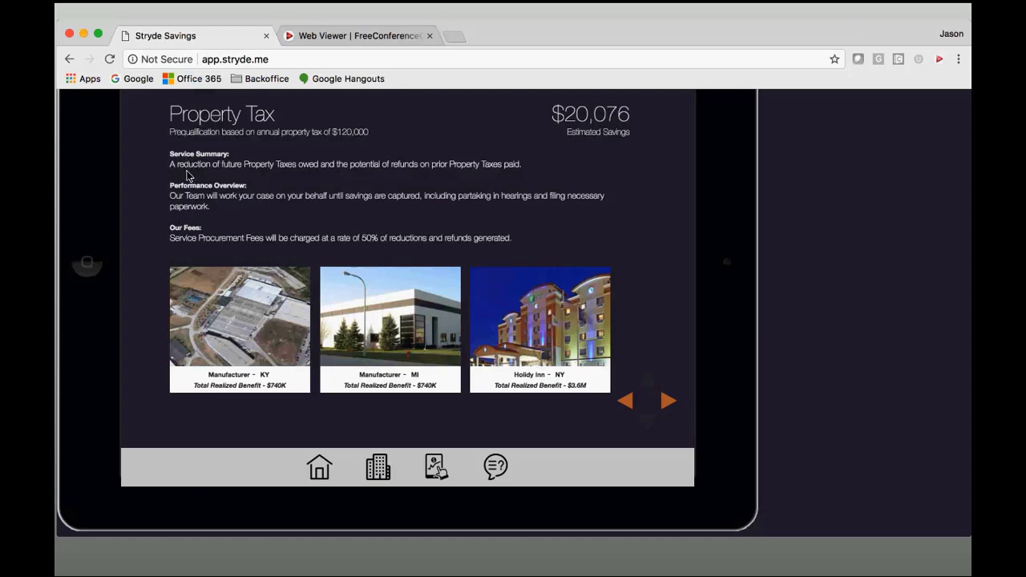
{"action": "left_click_drag", "start_coordinate": [170, 166], "coordinate": [427, 182]}
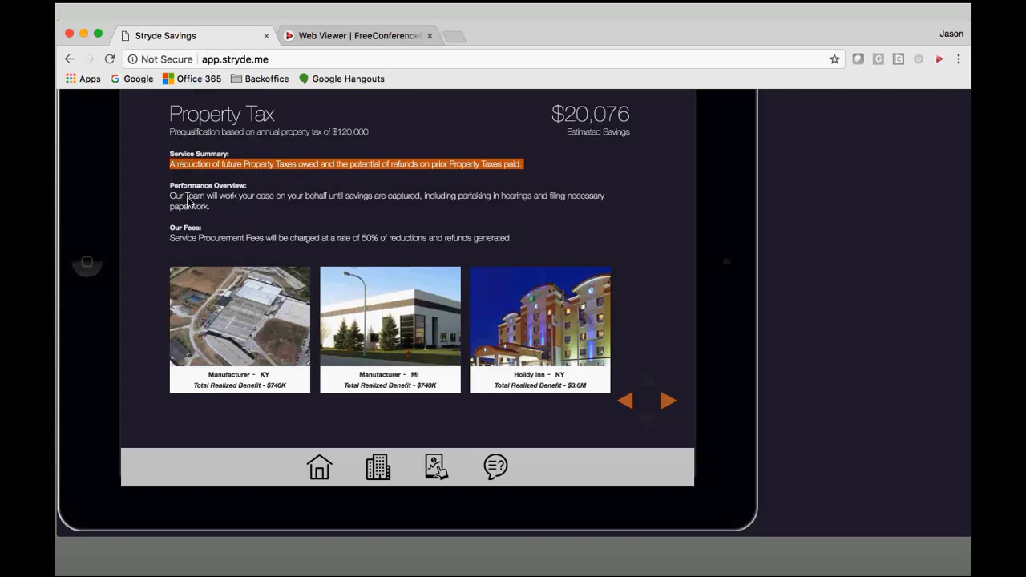
{"action": "left_click_drag", "start_coordinate": [172, 197], "coordinate": [212, 210]}
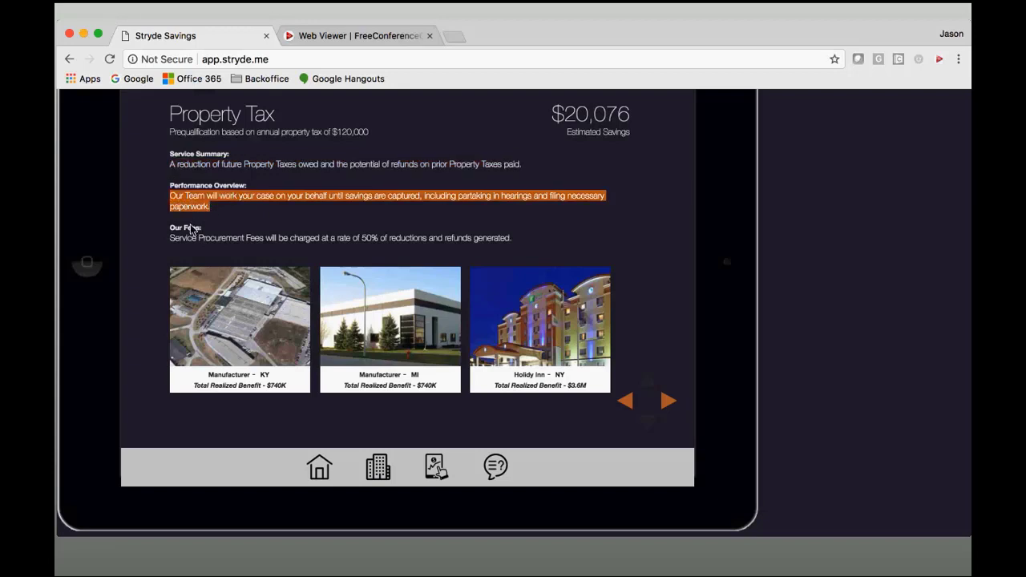
{"action": "left_click_drag", "start_coordinate": [172, 239], "coordinate": [326, 260]}
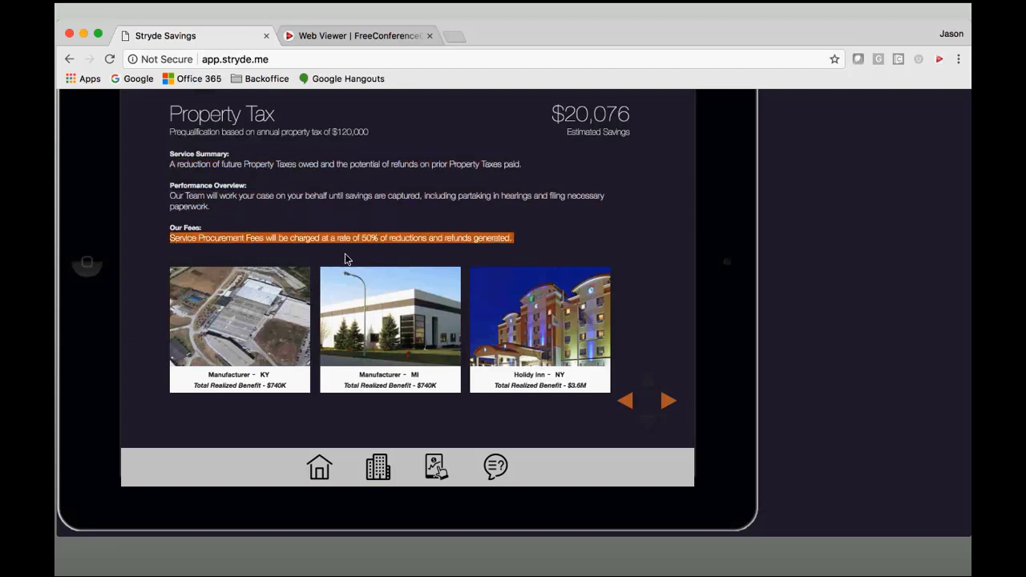
{"action": "left_click", "coordinate": [566, 228]}
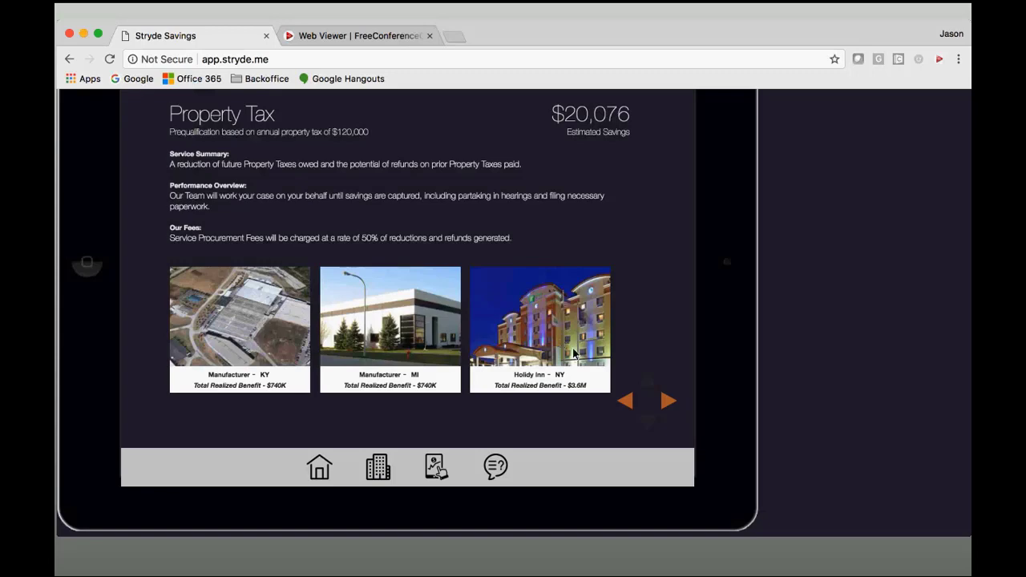
Advance through the R&D Original Study and Cost Seg pages to the Next Steps appointment calendar
{"action": "left_click", "coordinate": [667, 398]}
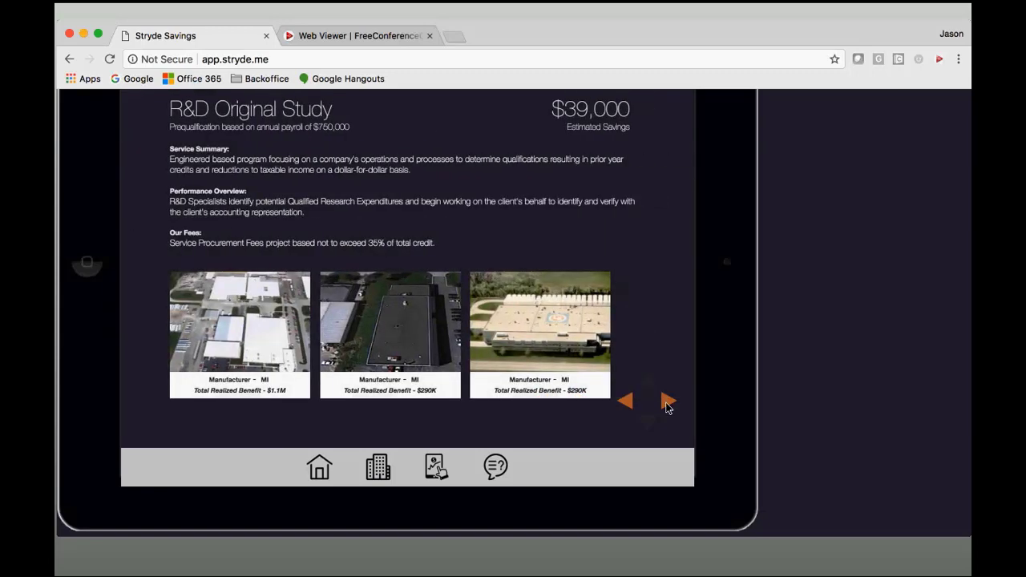
{"action": "left_click", "coordinate": [666, 403]}
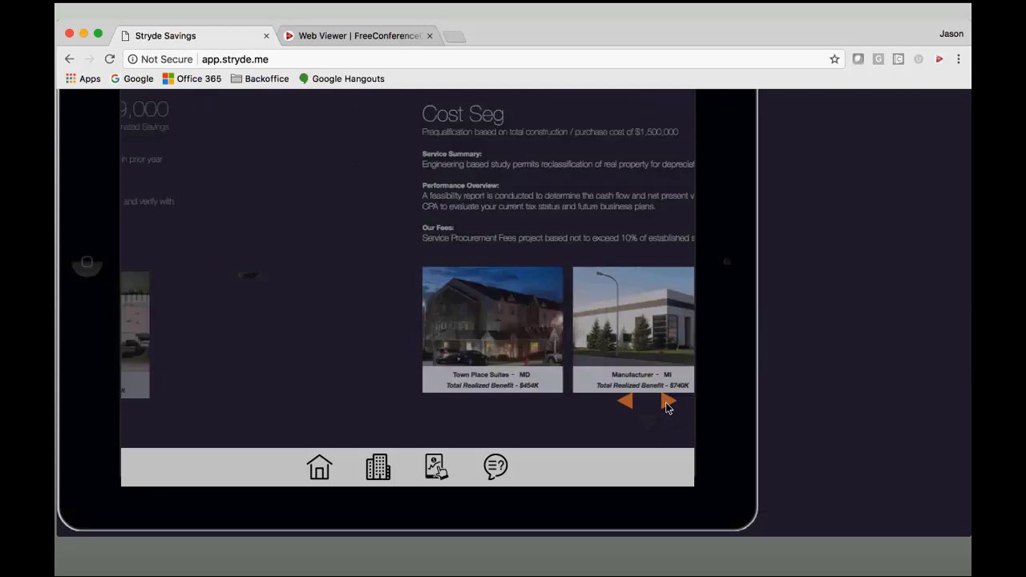
{"action": "left_click", "coordinate": [666, 403]}
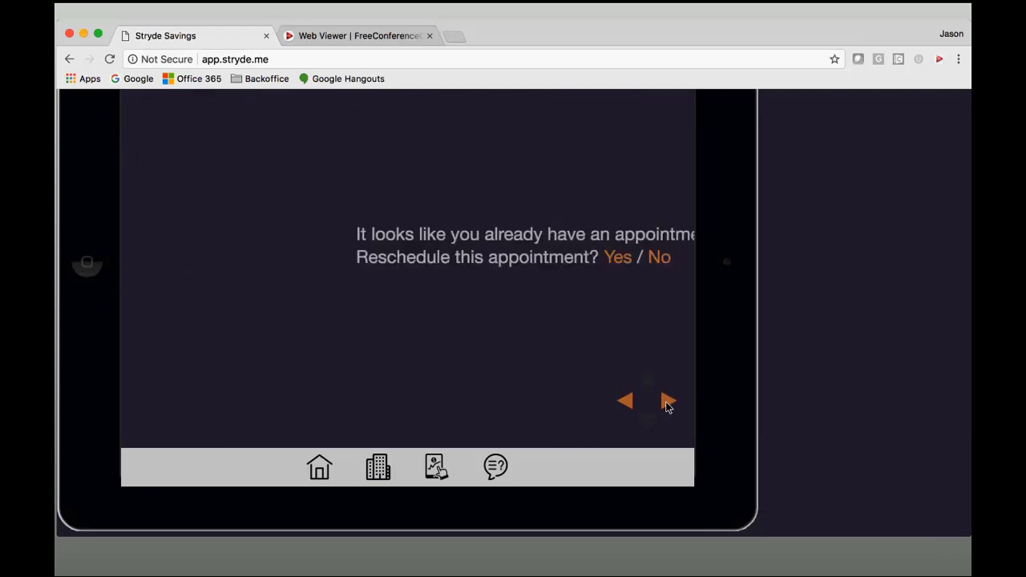
{"action": "left_click", "coordinate": [666, 403]}
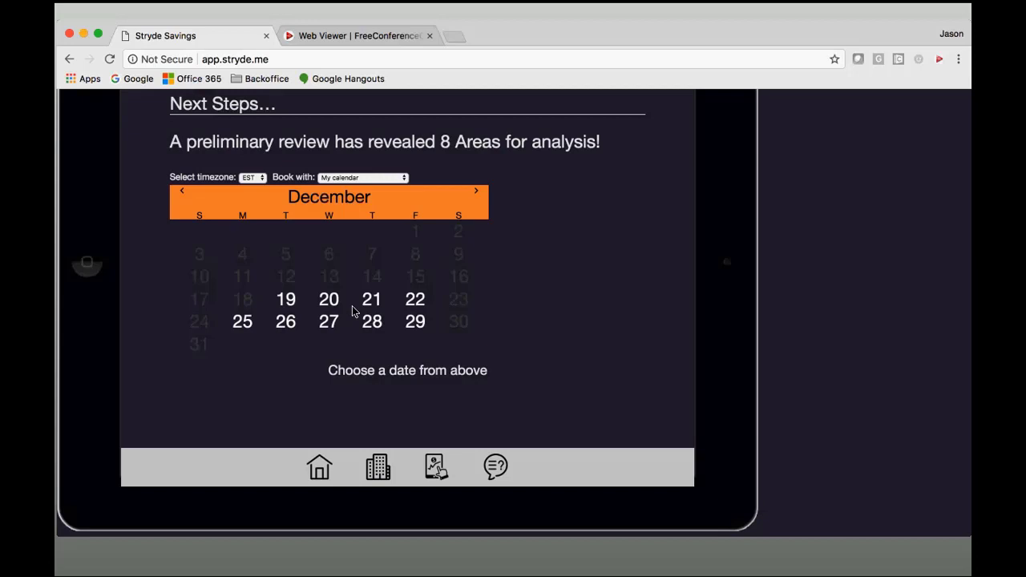
Book the appointment for December 19, 2017 at 12:00 pm, confirm it, and continue to the savings summary
{"action": "left_click", "coordinate": [287, 299]}
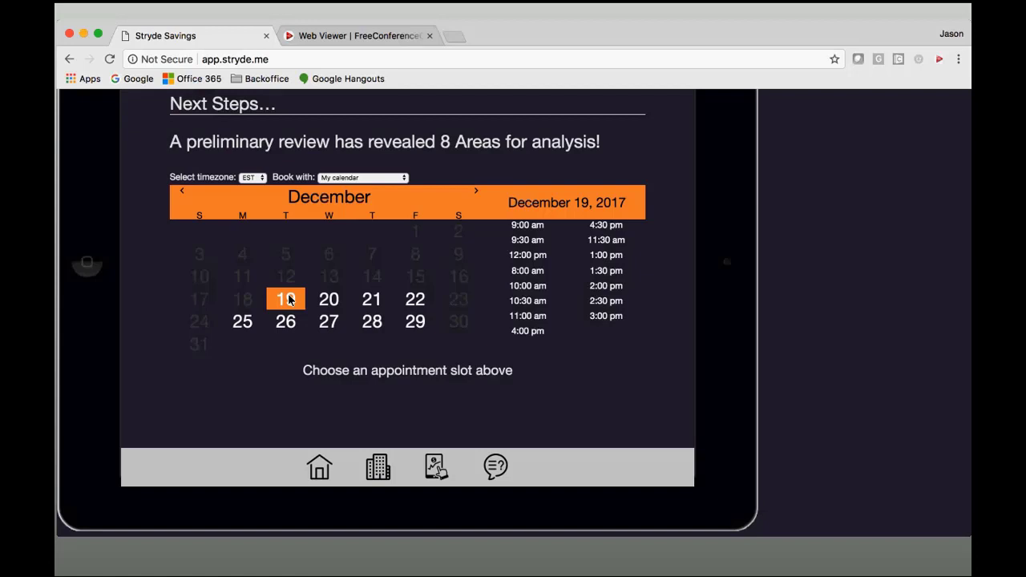
{"action": "left_click", "coordinate": [521, 255]}
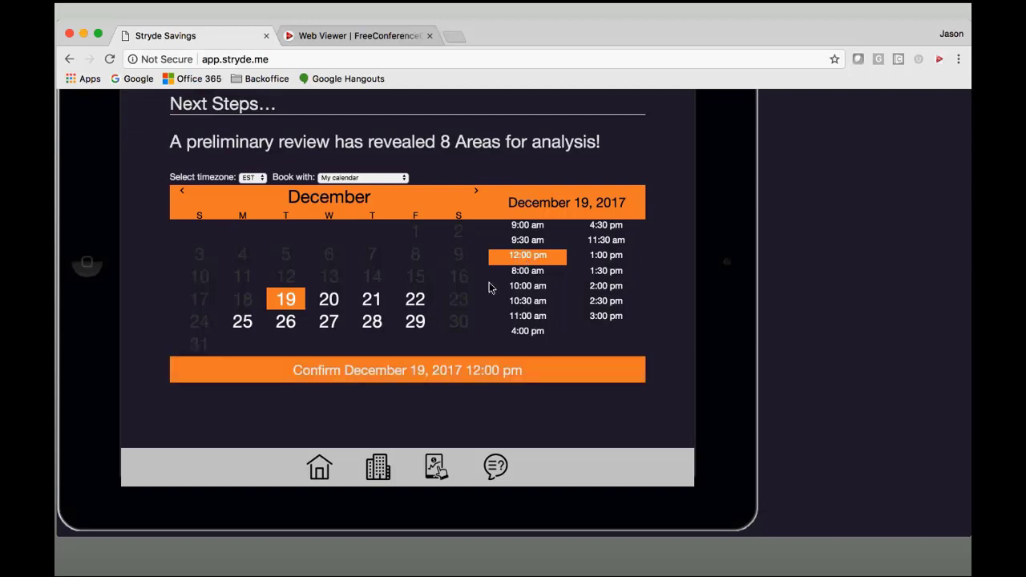
{"action": "left_click", "coordinate": [398, 371]}
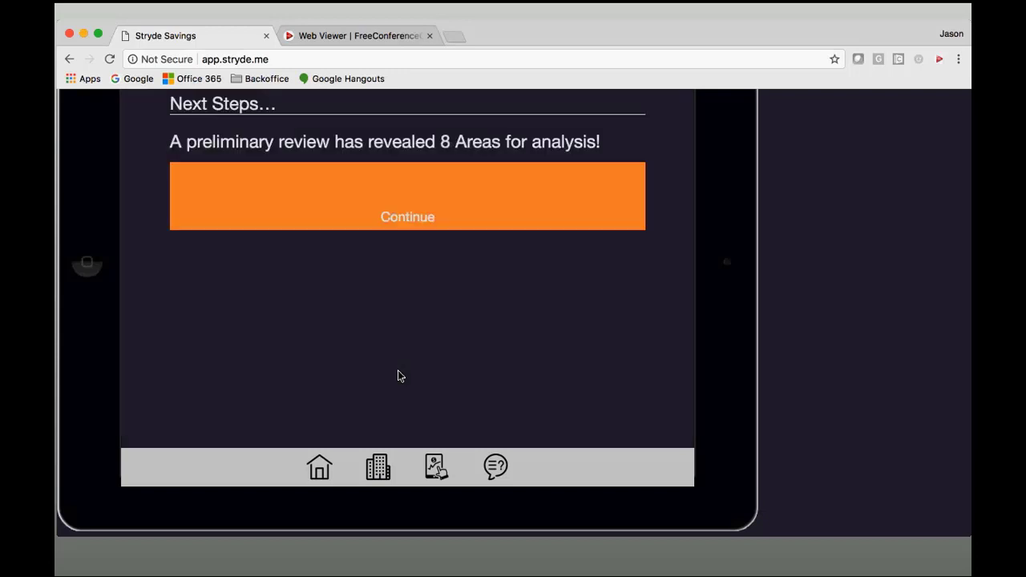
{"action": "left_click", "coordinate": [396, 222]}
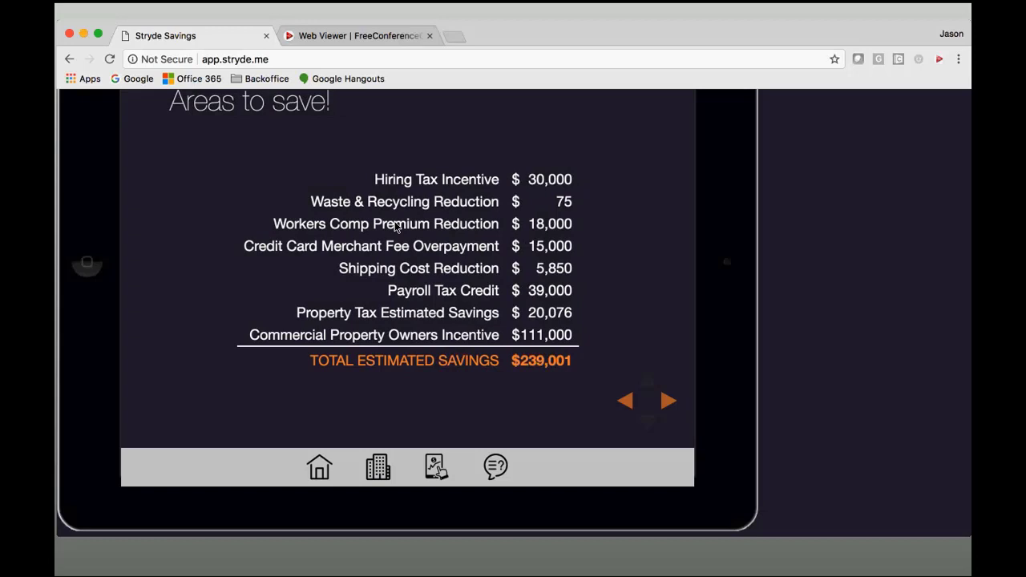
Highlight the procurement fee terms in the Tax Incentives Service Agreement, then draw and submit a signature on it
{"action": "left_click", "coordinate": [667, 403]}
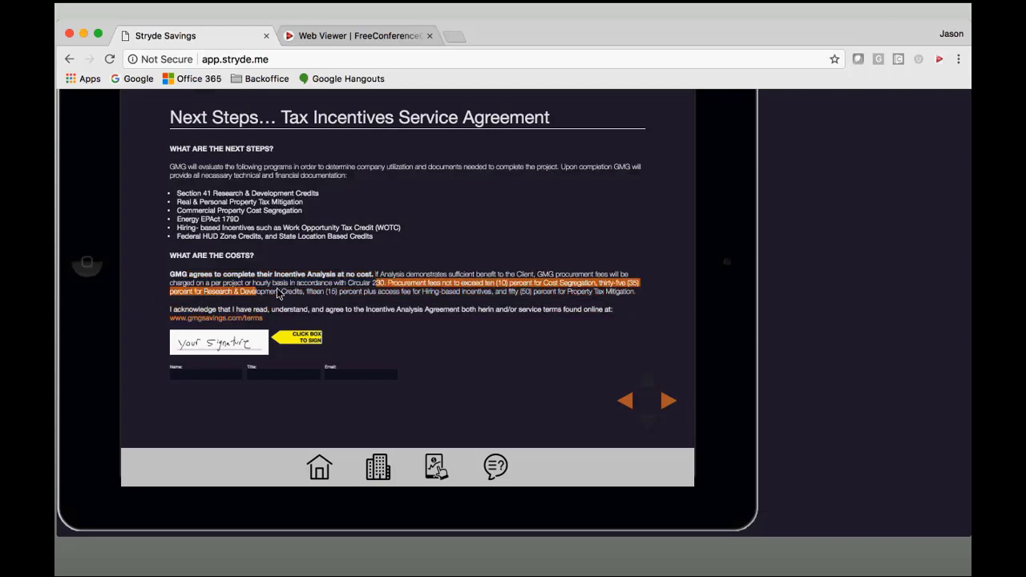
{"action": "left_click_drag", "start_coordinate": [320, 296], "coordinate": [594, 303]}
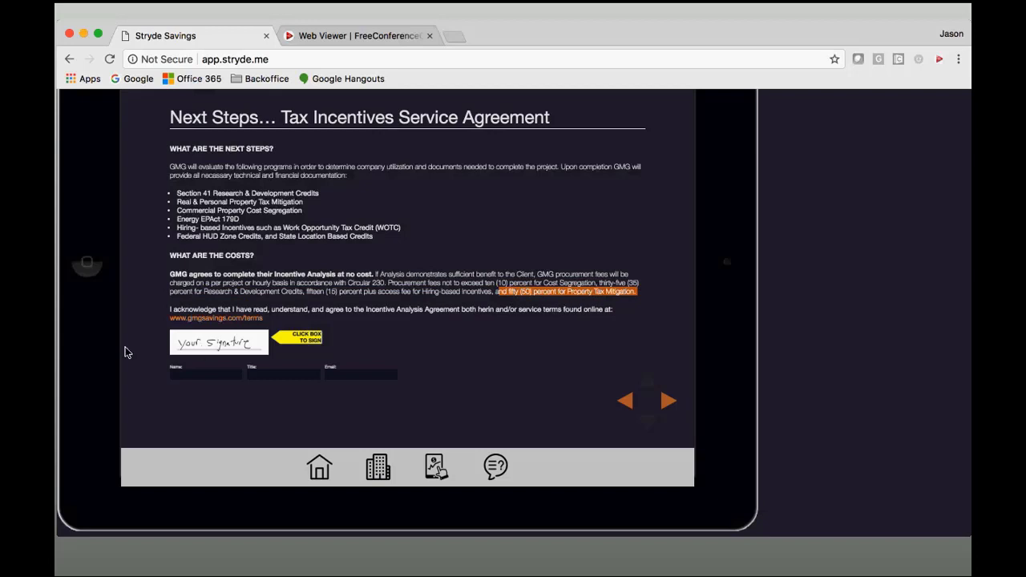
{"action": "left_click", "coordinate": [204, 343]}
{"action": "mouse_move", "coordinate": [318, 337]}
{"action": "left_mouse_down"}
{"action": "mouse_move", "coordinate": [284, 285]}
{"action": "mouse_move", "coordinate": [298, 378]}
{"action": "left_mouse_up"}
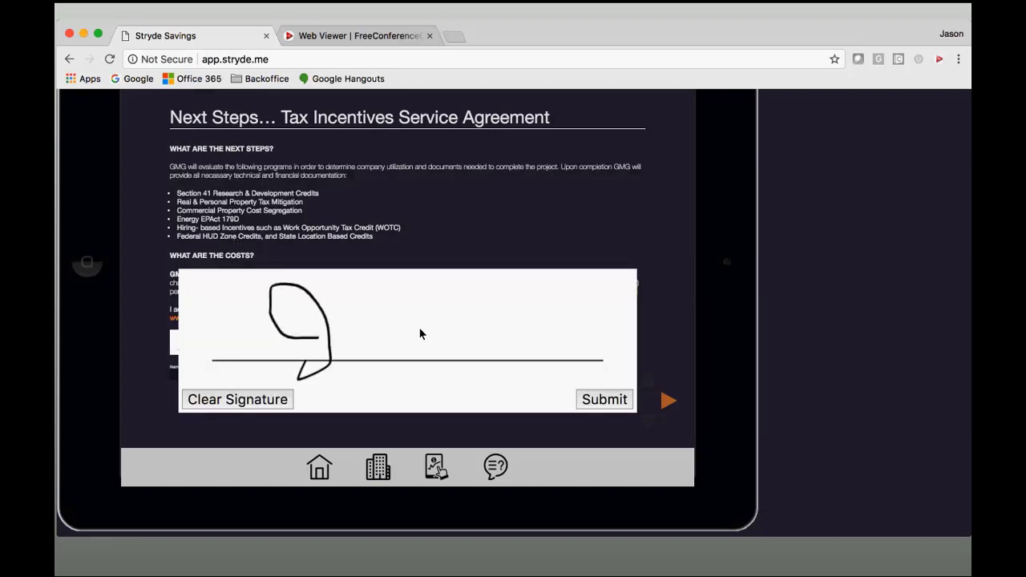
{"action": "left_click_drag", "start_coordinate": [420, 333], "coordinate": [553, 337]}
{"action": "left_click", "coordinate": [603, 399]}
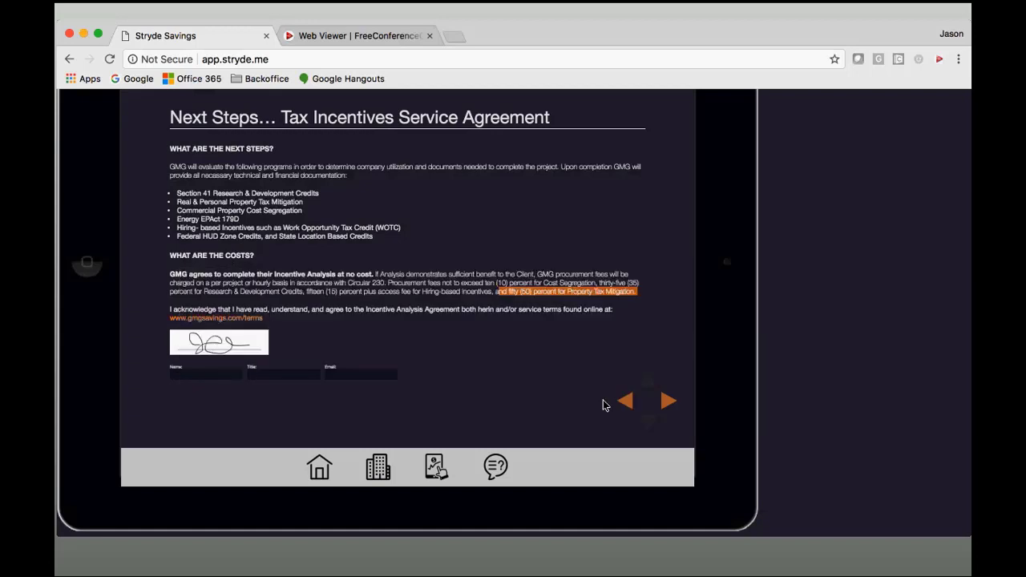
Decline returning to the Tax Incentives agreement and highlight the no-cost analysis and fifty percent fee terms in the Expense Reduction Service Agreement
{"action": "left_click", "coordinate": [667, 401]}
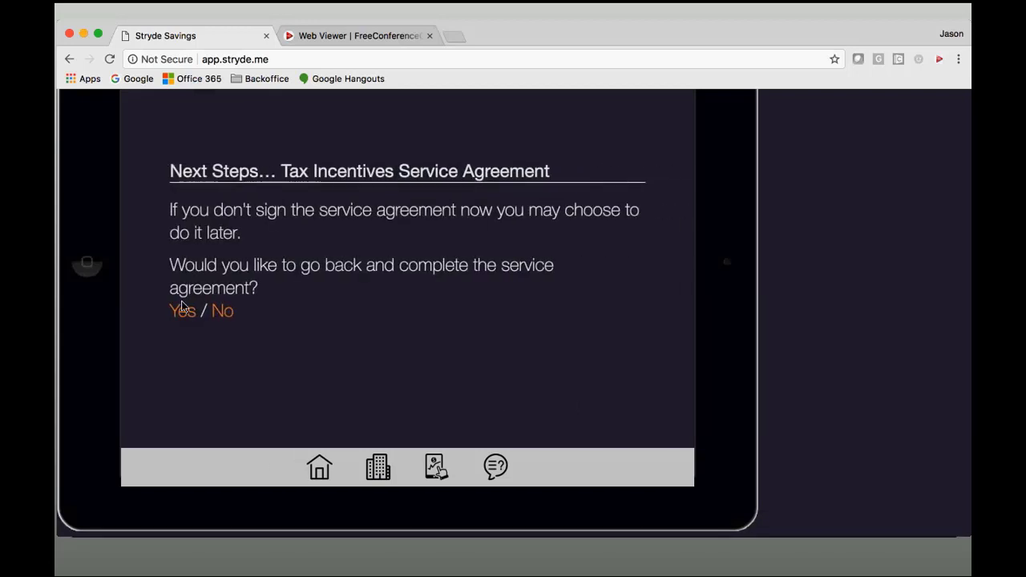
{"action": "left_click", "coordinate": [222, 311]}
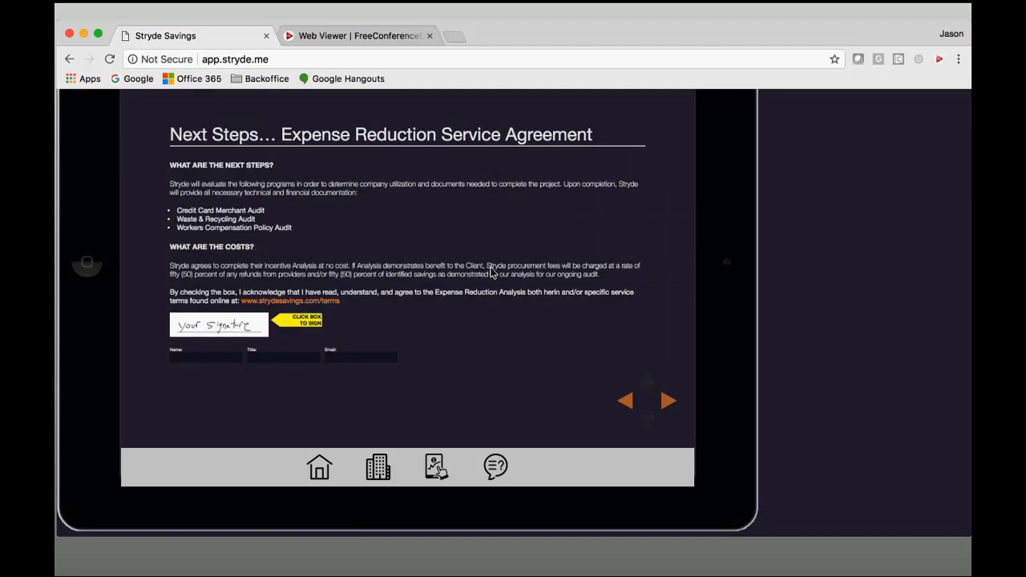
{"action": "left_click_drag", "start_coordinate": [172, 265], "coordinate": [357, 270]}
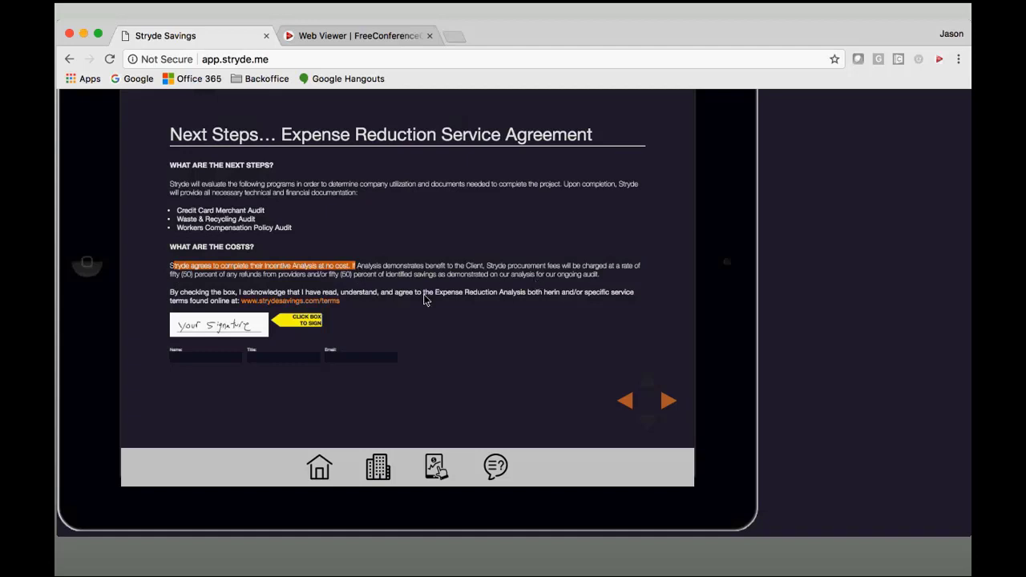
{"action": "left_click_drag", "start_coordinate": [179, 275], "coordinate": [419, 284]}
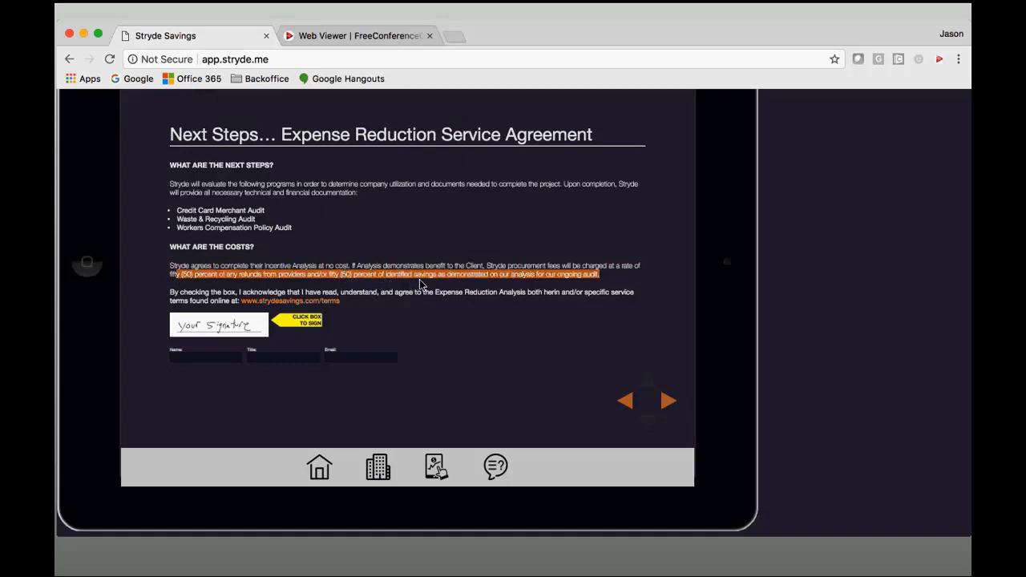
Draw and submit a signature on the Expense Reduction Service Agreement
{"action": "left_click", "coordinate": [204, 331]}
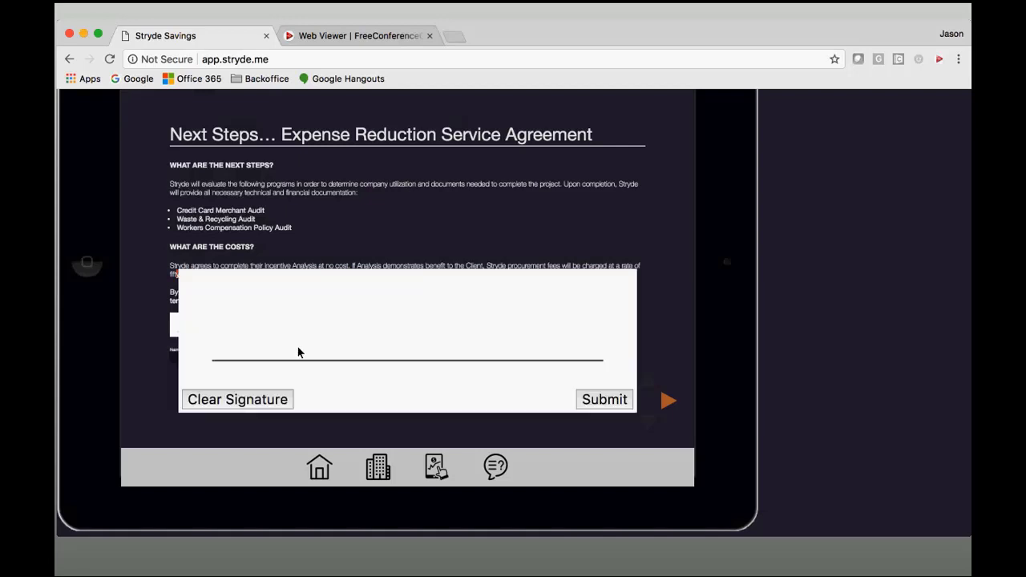
{"action": "mouse_move", "coordinate": [299, 345]}
{"action": "left_mouse_down"}
{"action": "mouse_move", "coordinate": [354, 360]}
{"action": "mouse_move", "coordinate": [488, 336]}
{"action": "mouse_move", "coordinate": [529, 353]}
{"action": "left_mouse_up"}
{"action": "left_click", "coordinate": [600, 400]}
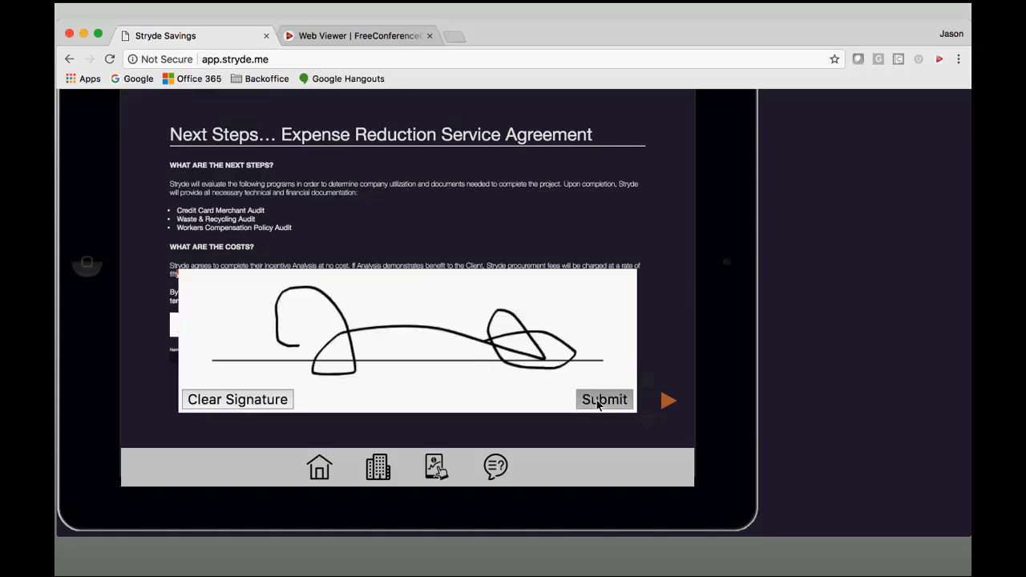
Decline returning to the Expense Reduction agreement and advance past Additional Services to Review to the final Next Steps page, leaving all services unselected
{"action": "left_click", "coordinate": [666, 401]}
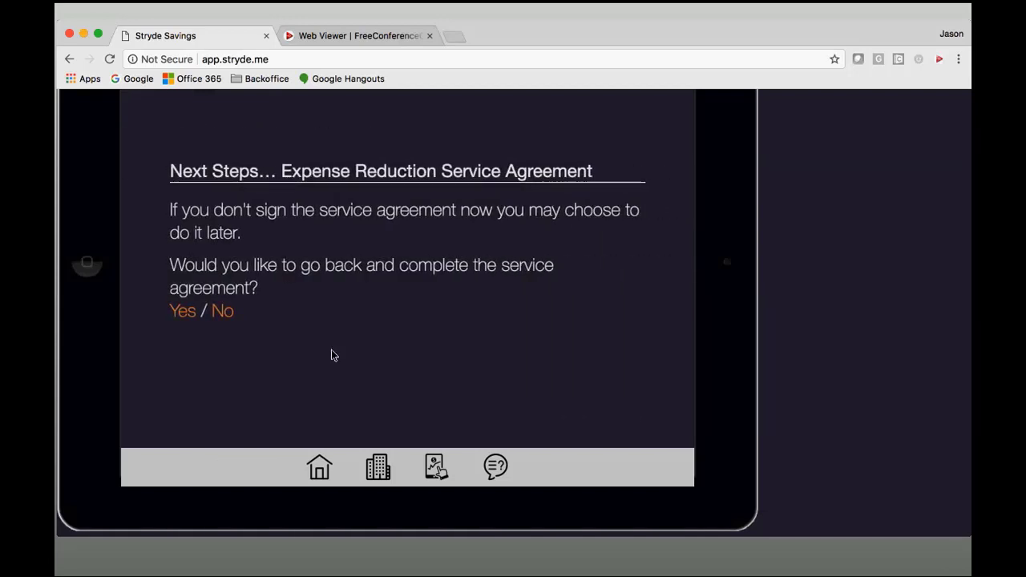
{"action": "left_click", "coordinate": [224, 313]}
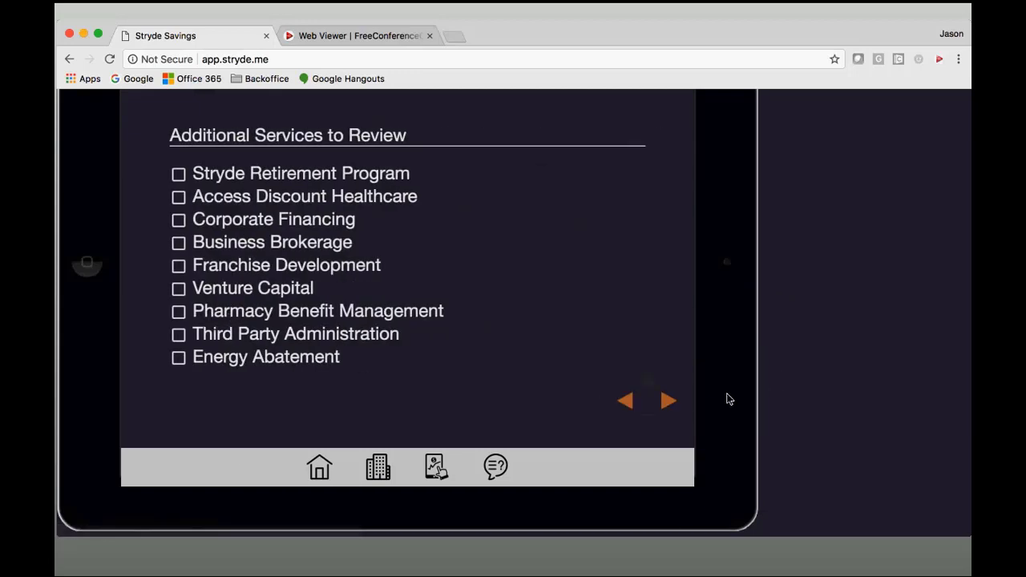
{"action": "left_click", "coordinate": [670, 401]}
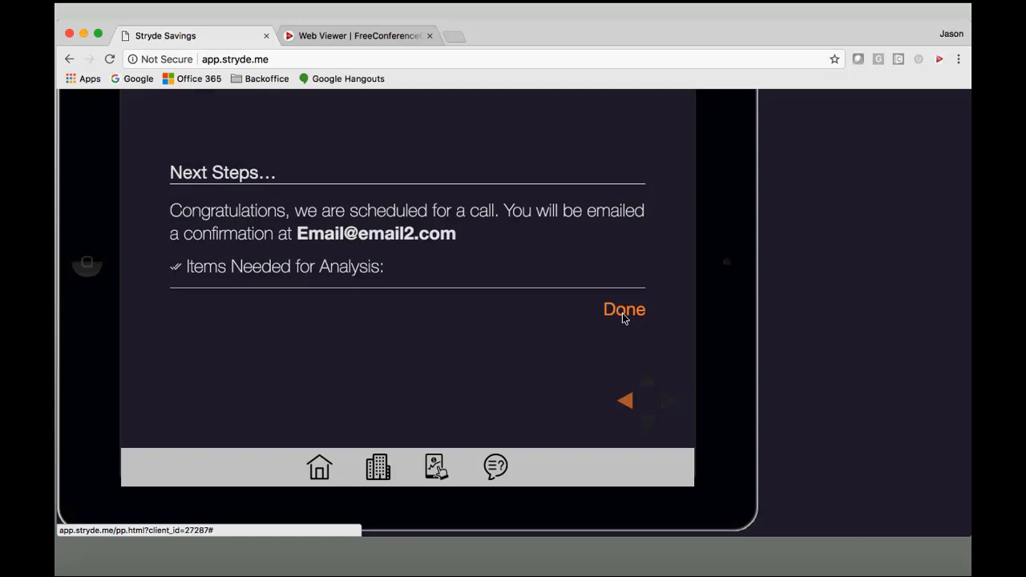
{"action": "left_click", "coordinate": [747, 543]}
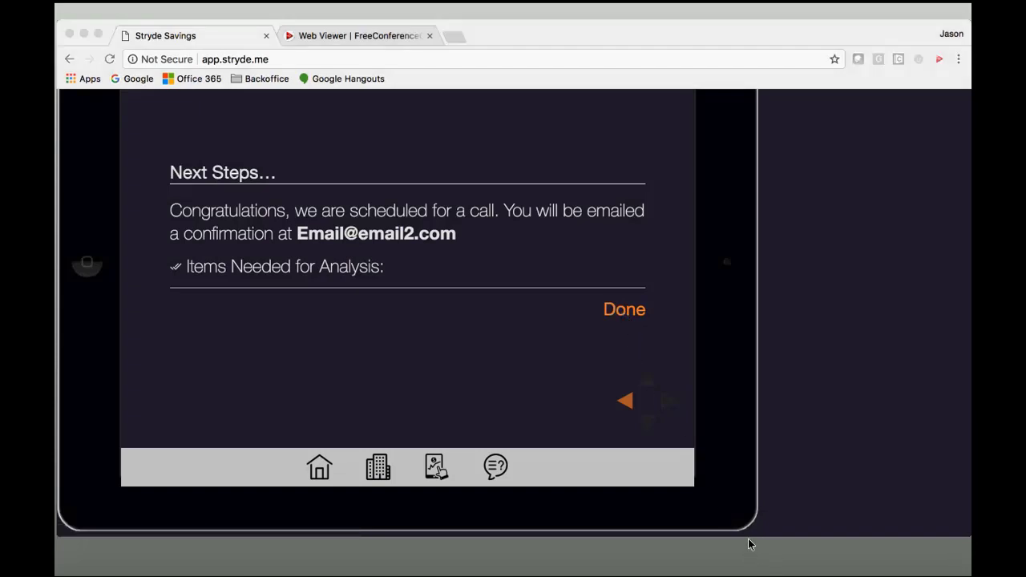